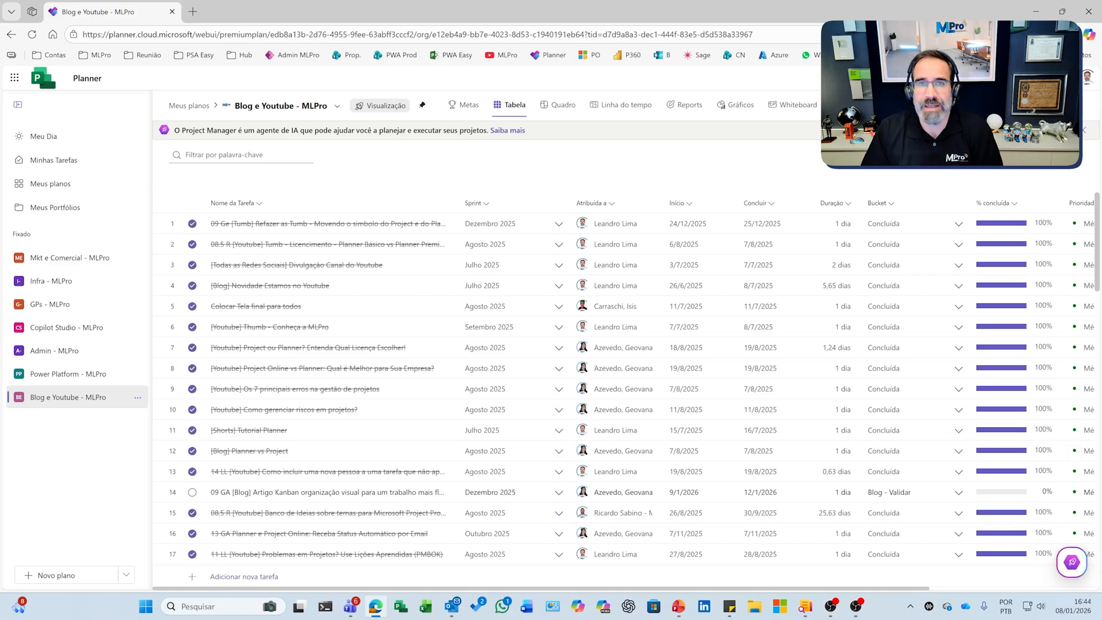
# - Open the saved Planner Power Apps (Nativo) site and view the Projeto x plan
pyautogui.click(198, 58)
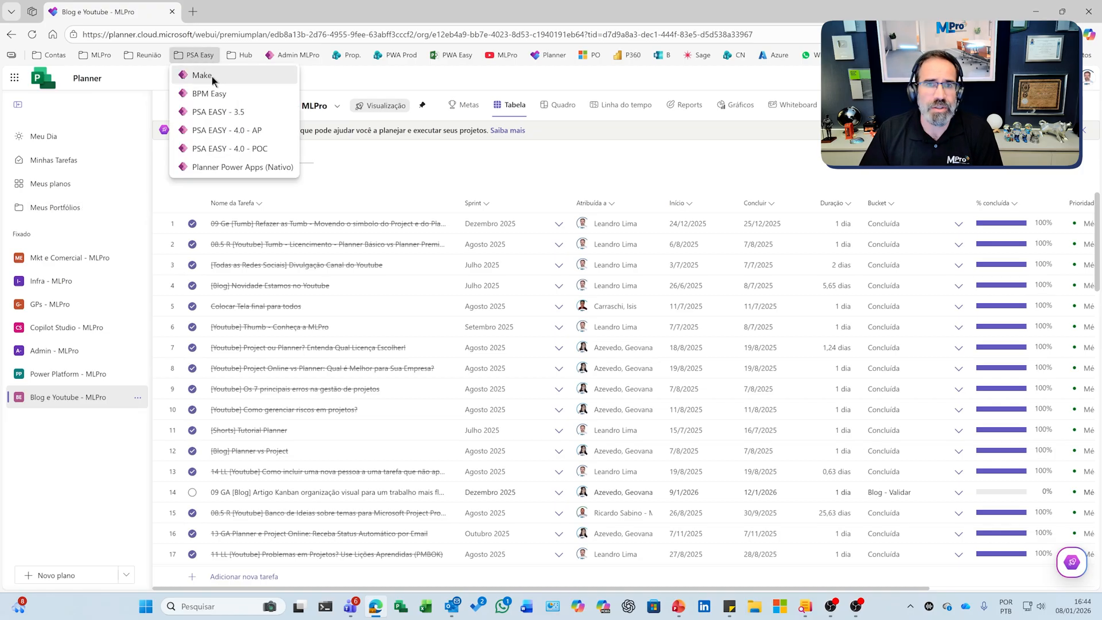
pyautogui.click(223, 167)
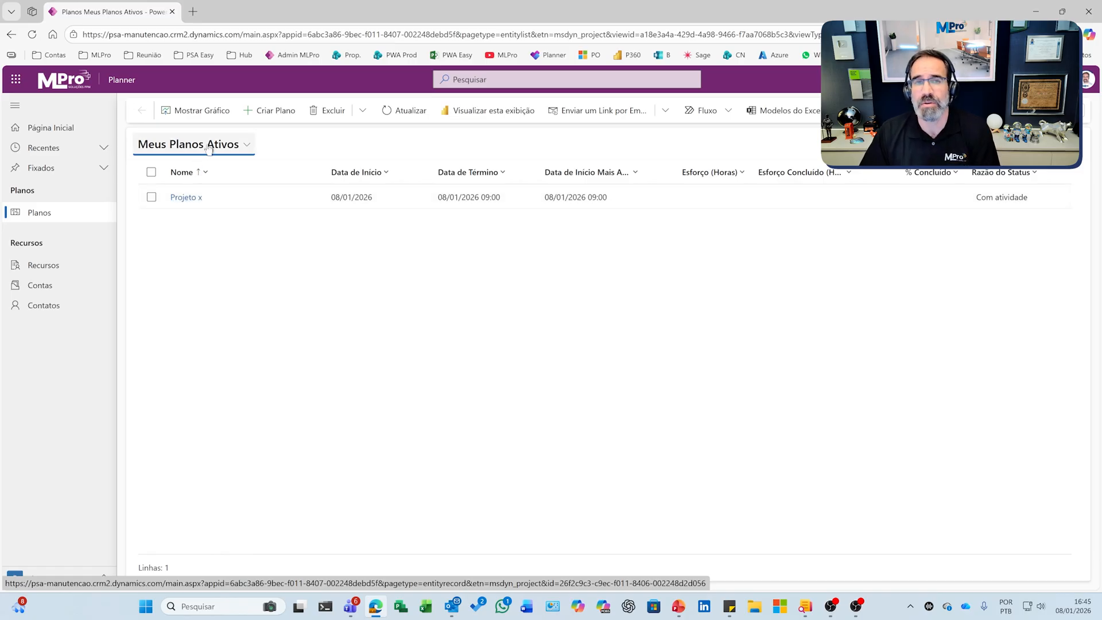
pyautogui.click(190, 199)
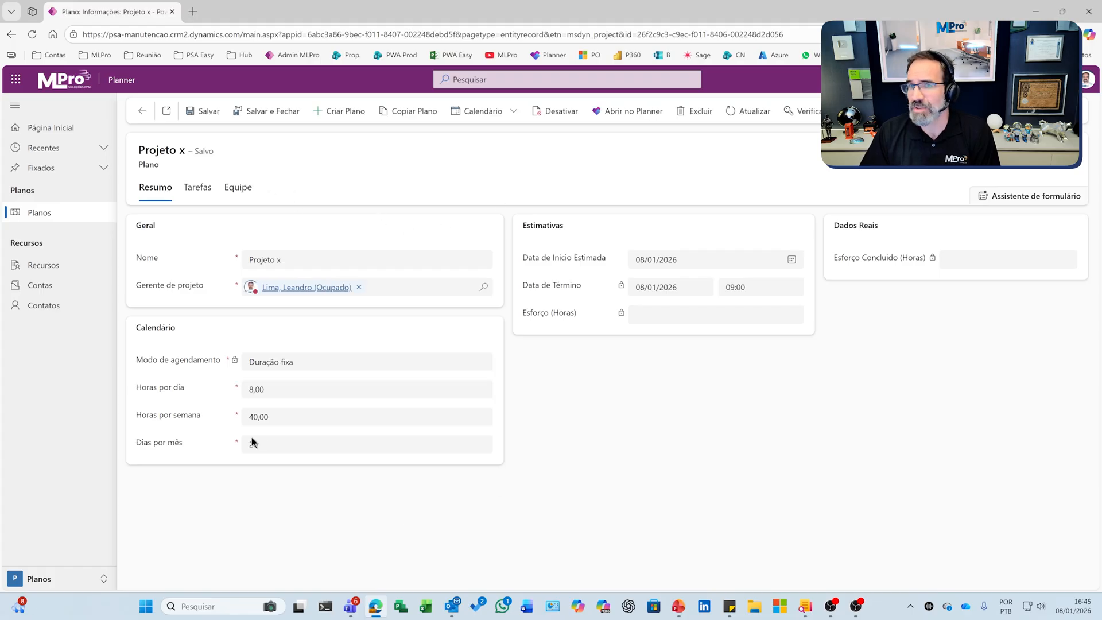
# - Review the task, team and summary sections of the Projeto x plan
pyautogui.moveTo(197, 188); pyautogui.dragTo(202, 190)
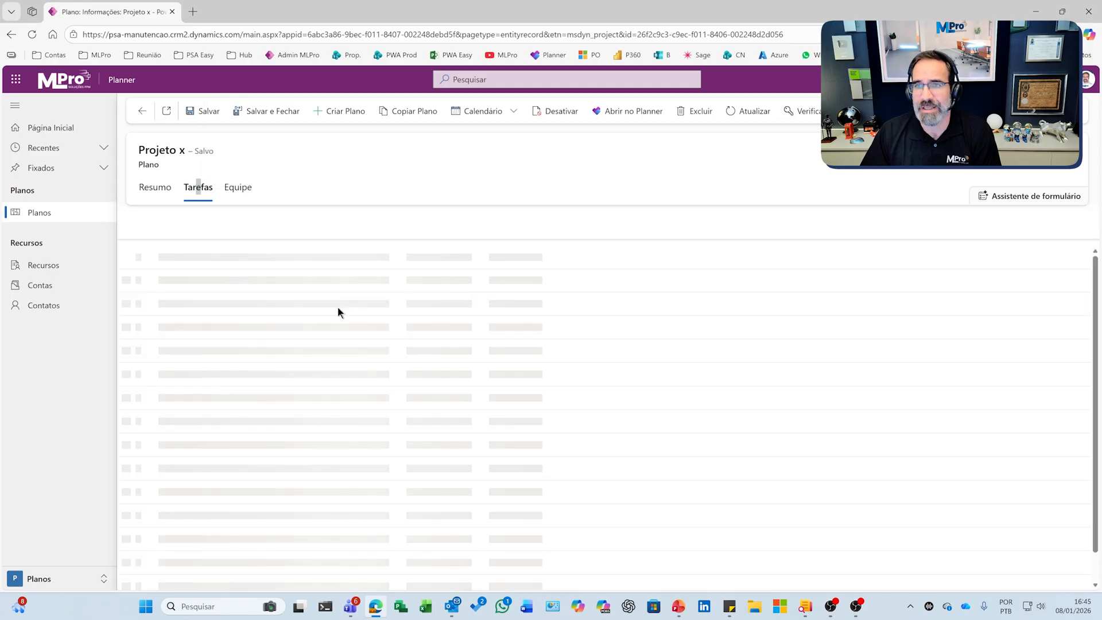
pyautogui.click(238, 187)
pyautogui.click(202, 190)
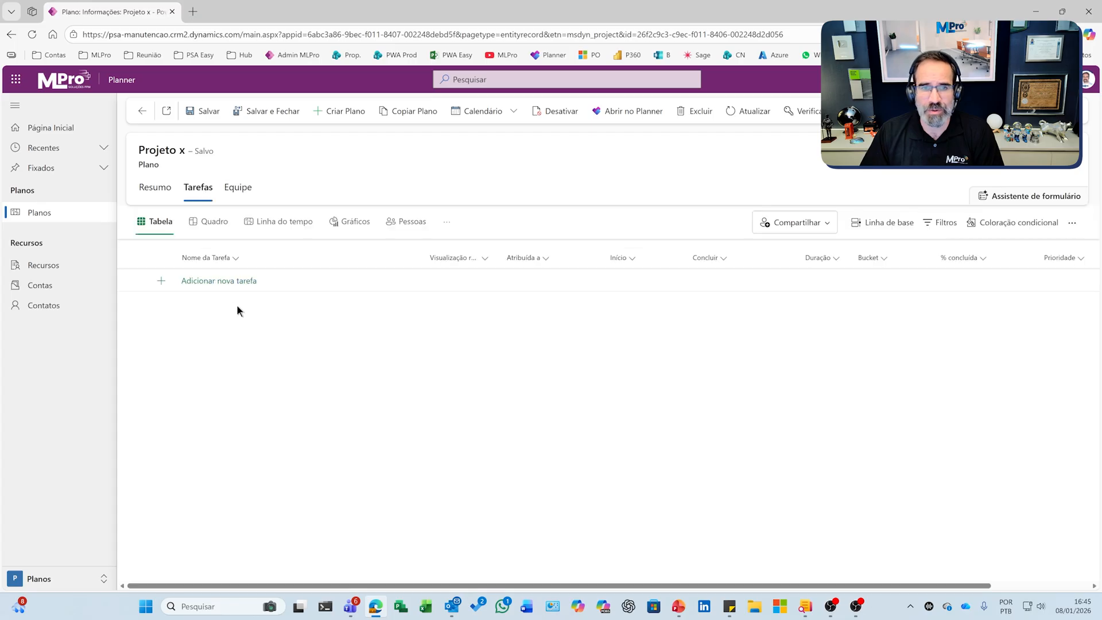
pyautogui.click(159, 189)
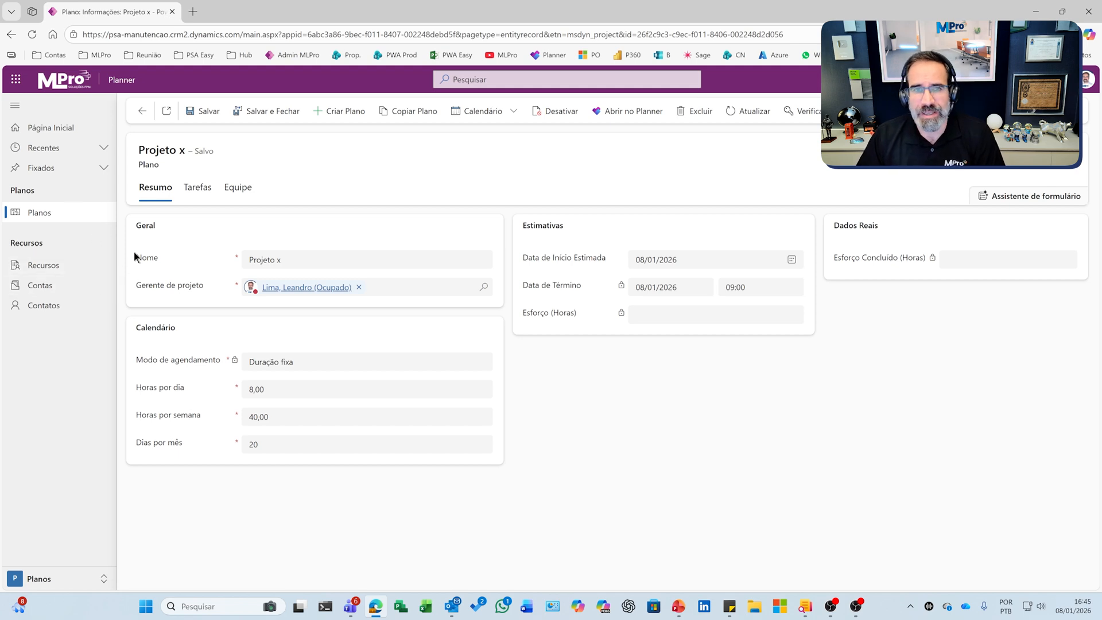
# - Switch to PSA EASY - 4.0 - AP and start a new risk in the plan A Implantação PSA Easy - Azul
pyautogui.click(198, 53)
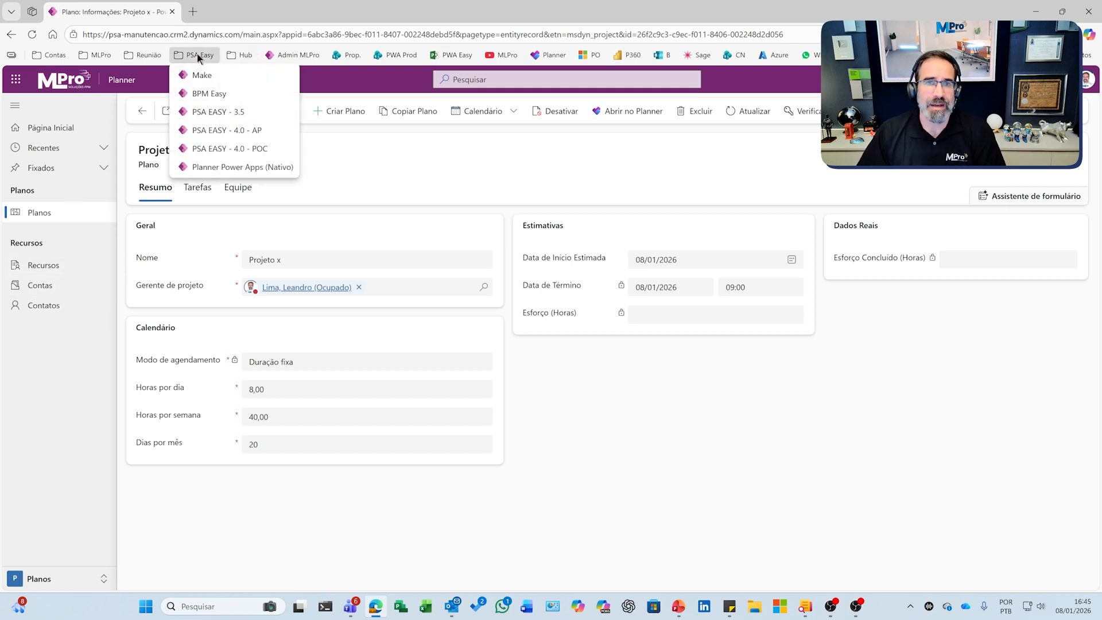
pyautogui.click(241, 131)
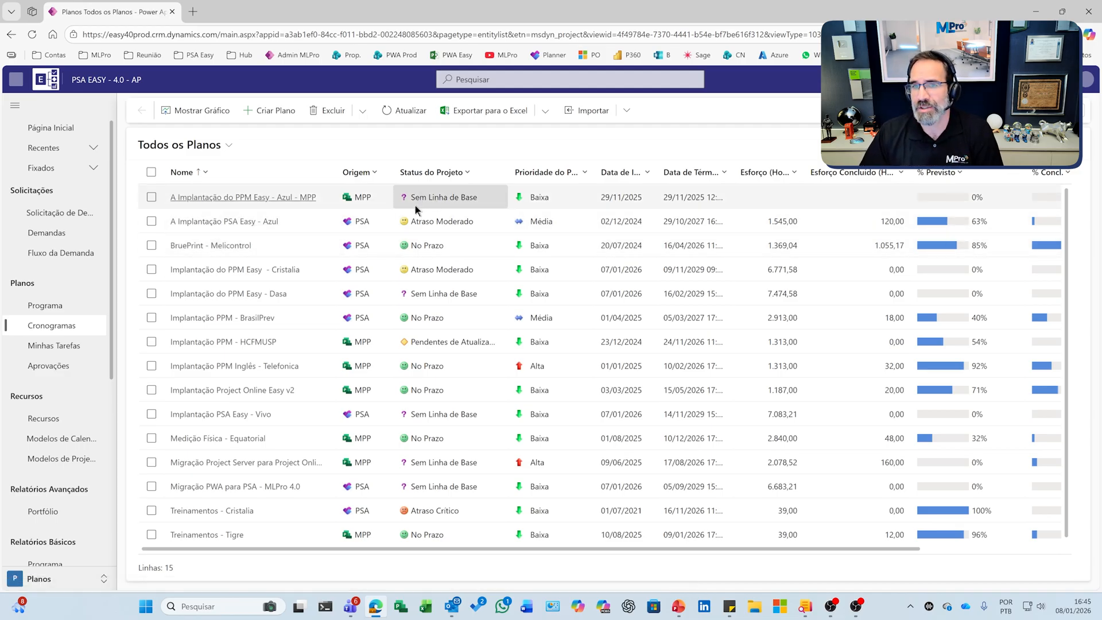
pyautogui.click(226, 222)
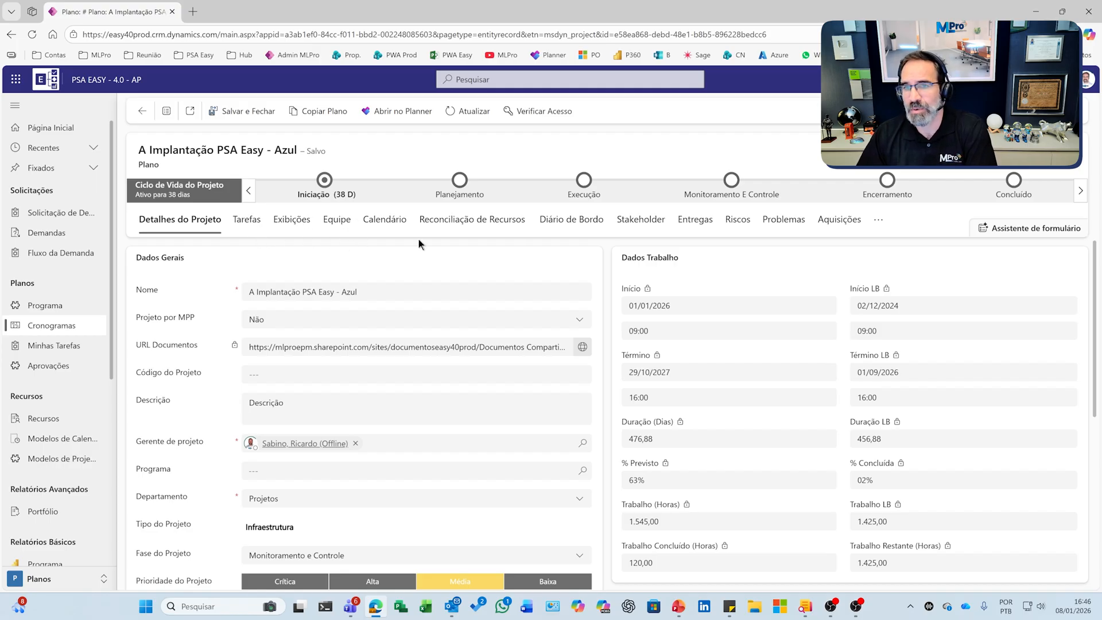
pyautogui.click(739, 223)
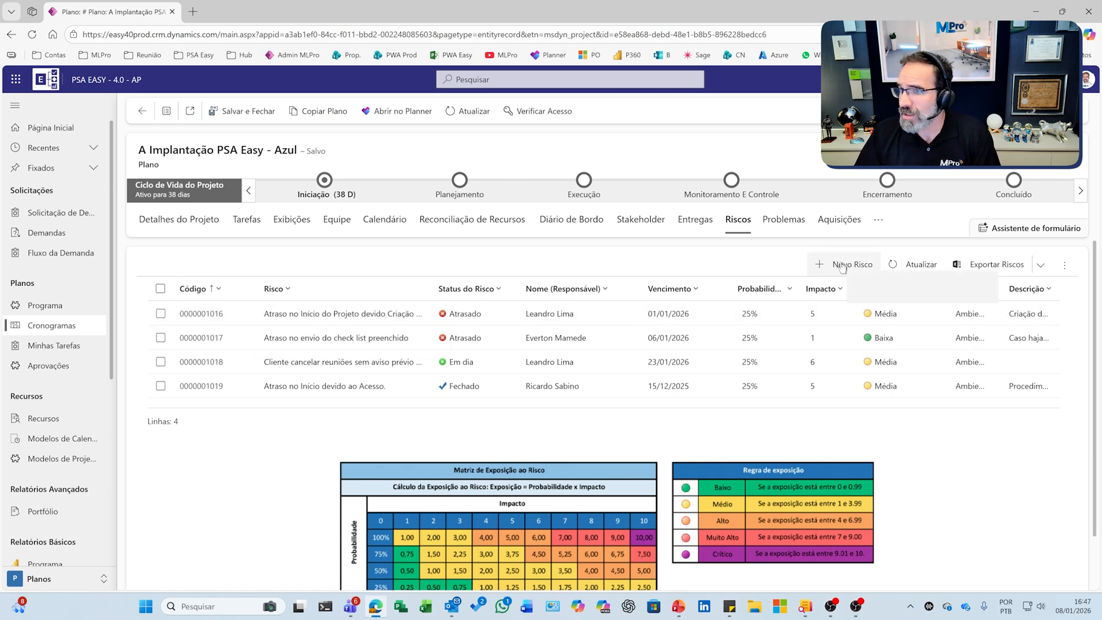
pyautogui.click(841, 268)
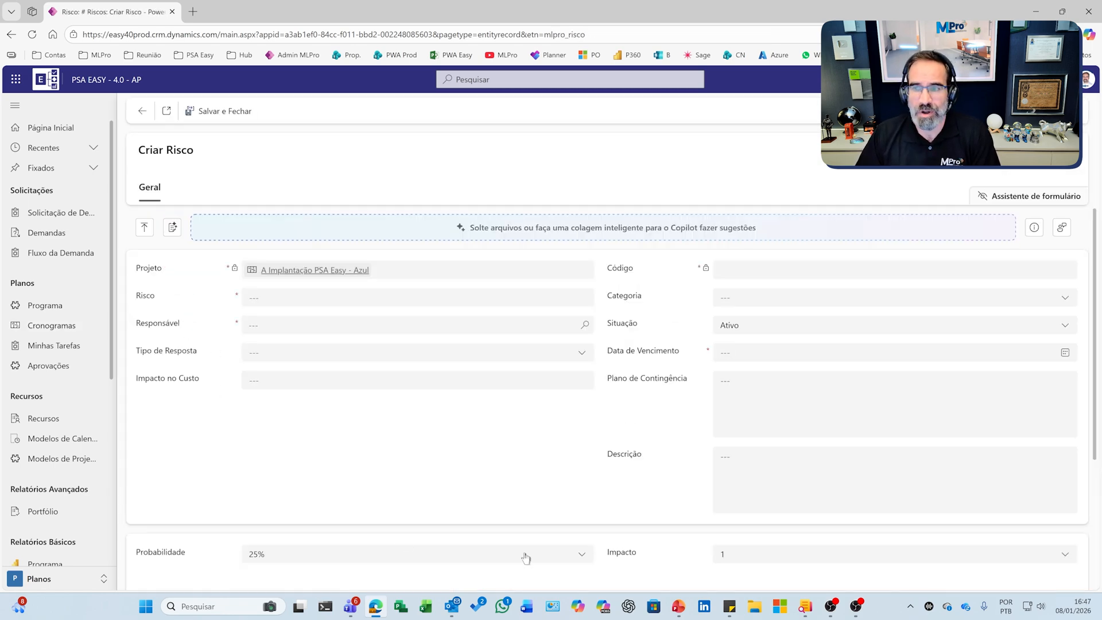
# - Narrow the browser window to expose the desktop and add the Resumo de reunião file to the risk form as a Copilot source
pyautogui.moveTo(383, 16); pyautogui.dragTo(1101, 241)
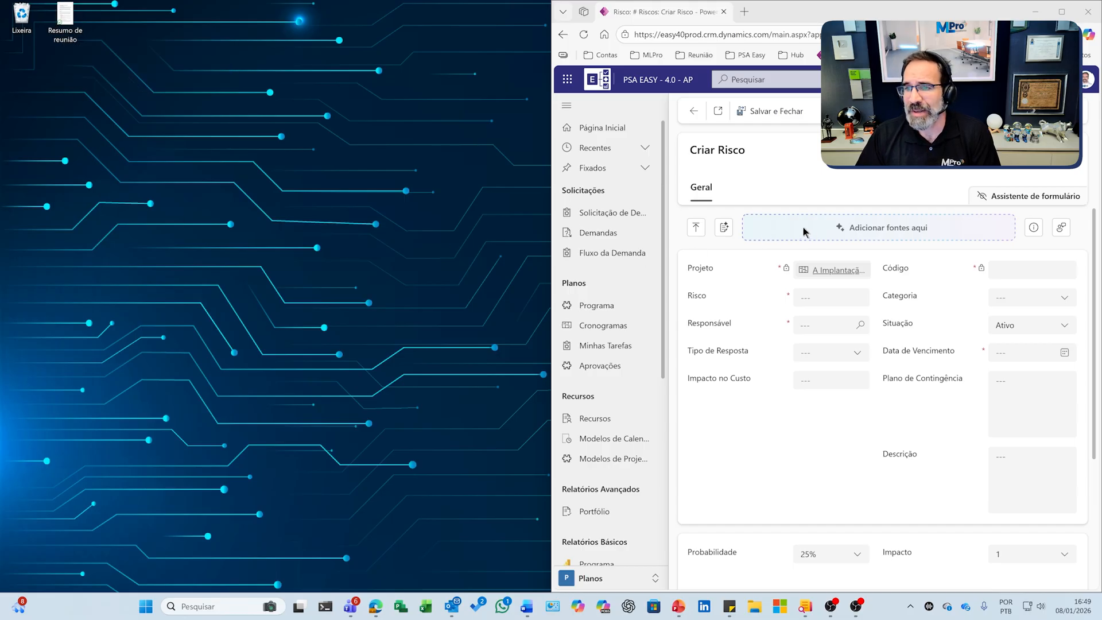
pyautogui.moveTo(547, 294); pyautogui.dragTo(166, 276)
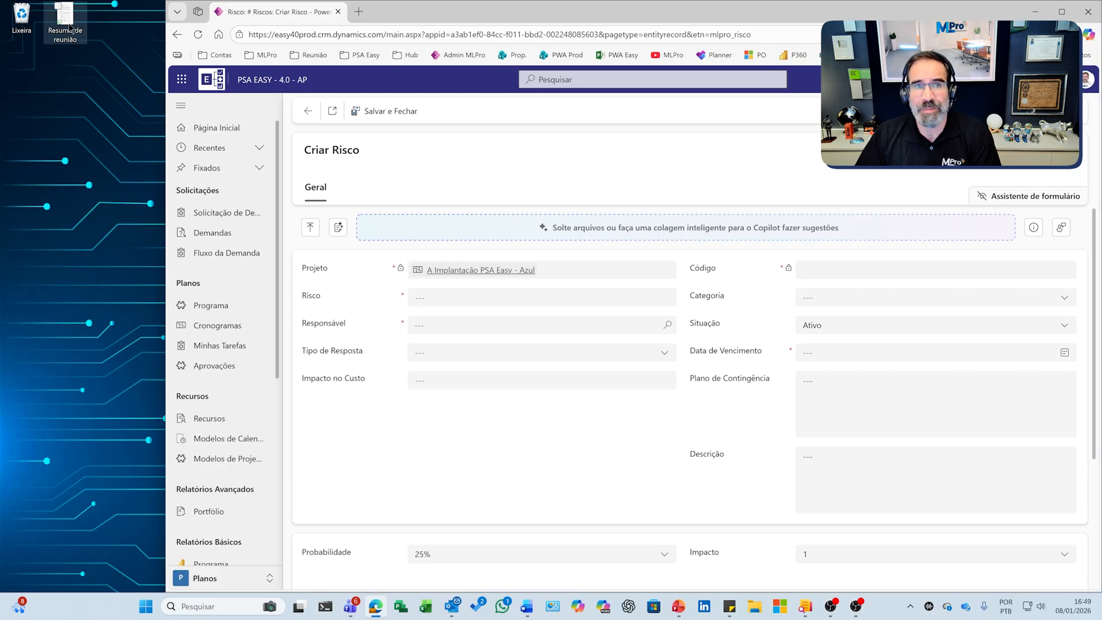
pyautogui.moveTo(68, 26); pyautogui.dragTo(449, 224)
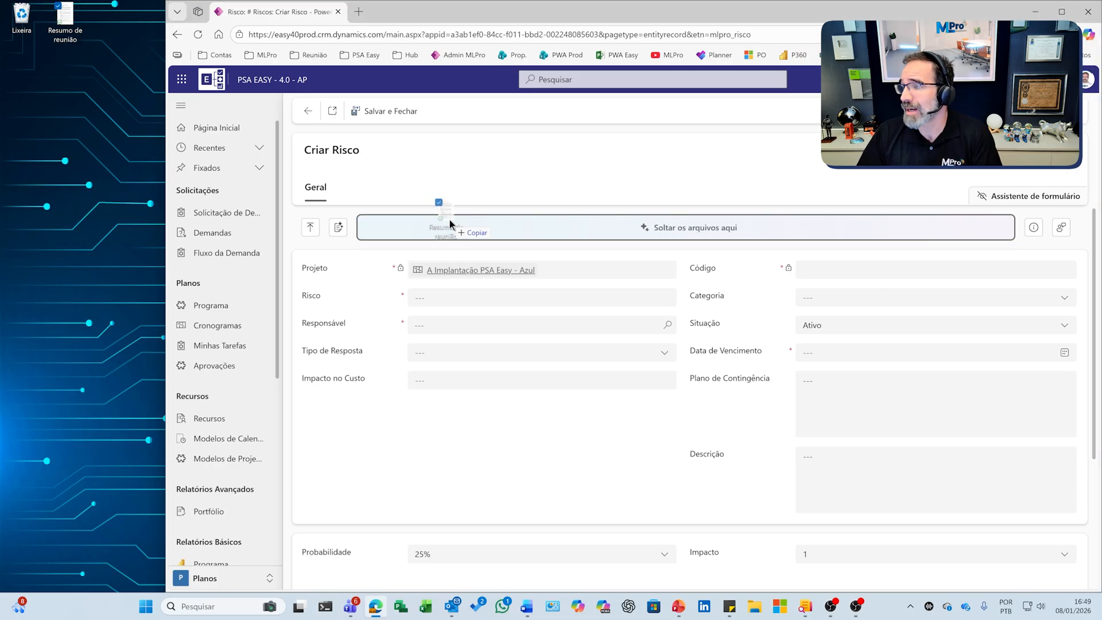
pyautogui.moveTo(449, 224); pyautogui.dragTo(464, 228)
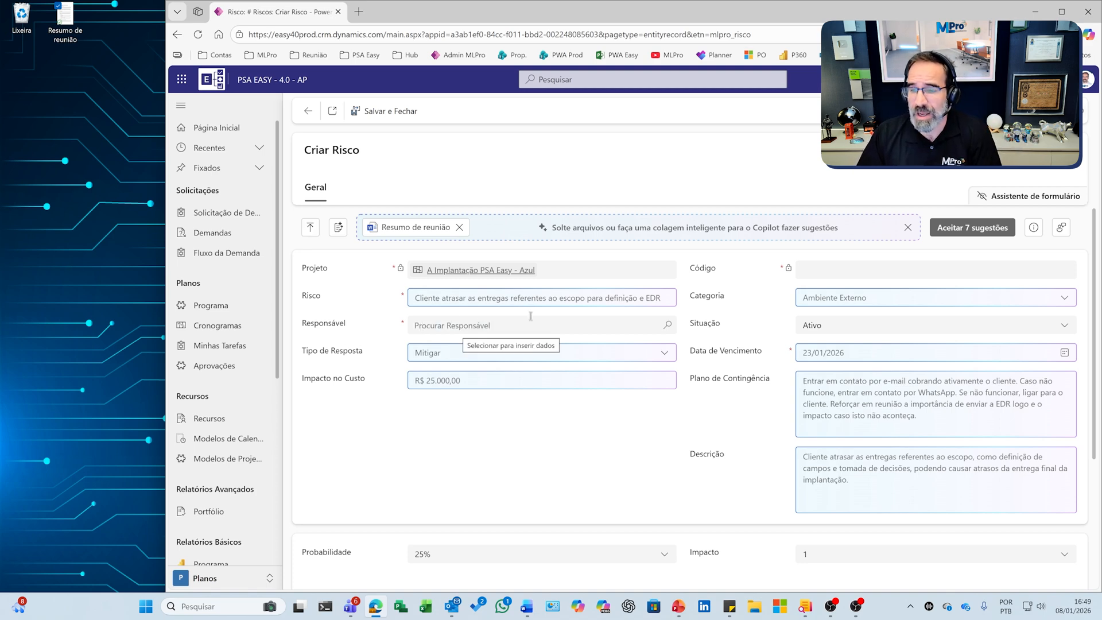
# - Accept Copilot's suggestions for the risk title and the Mitigar response type, and reject the suggested cost impact
pyautogui.moveTo(644, 298)
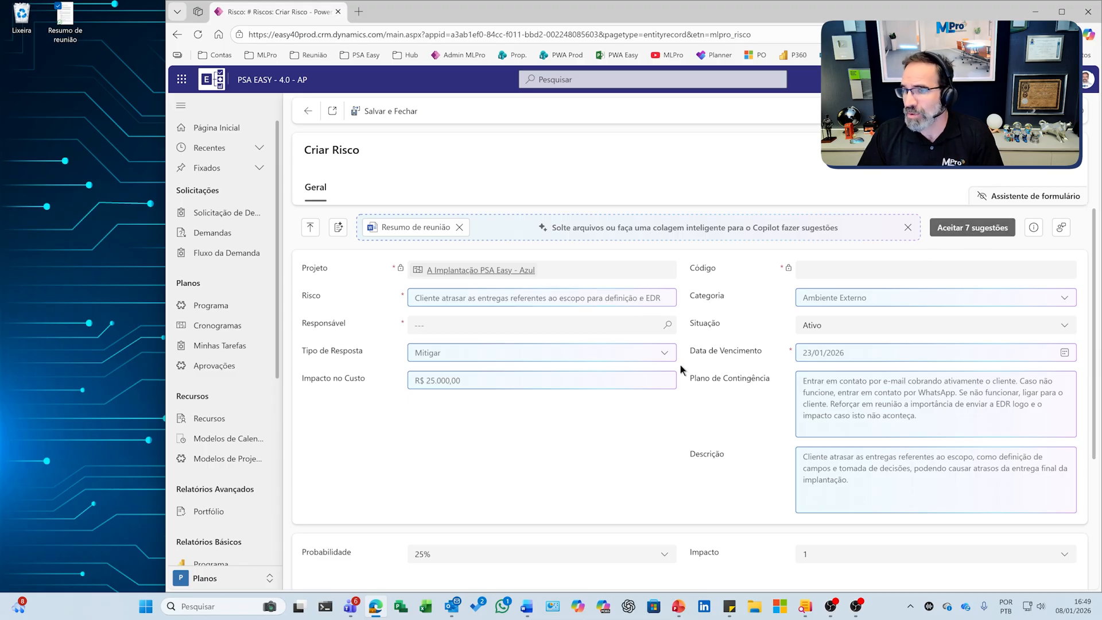
pyautogui.click(646, 297)
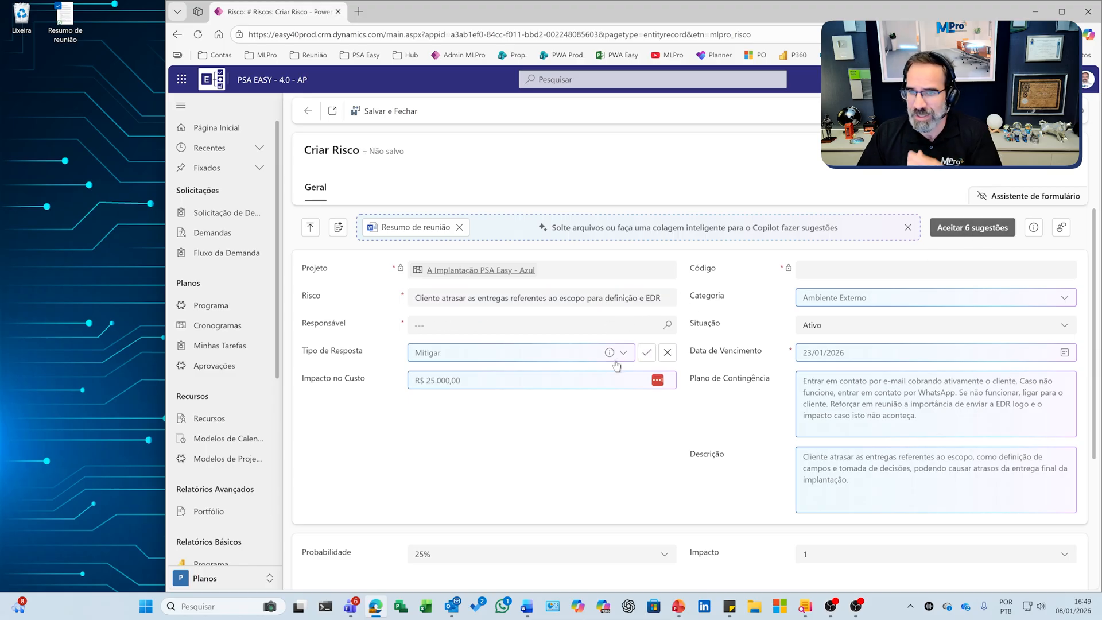
pyautogui.click(647, 353)
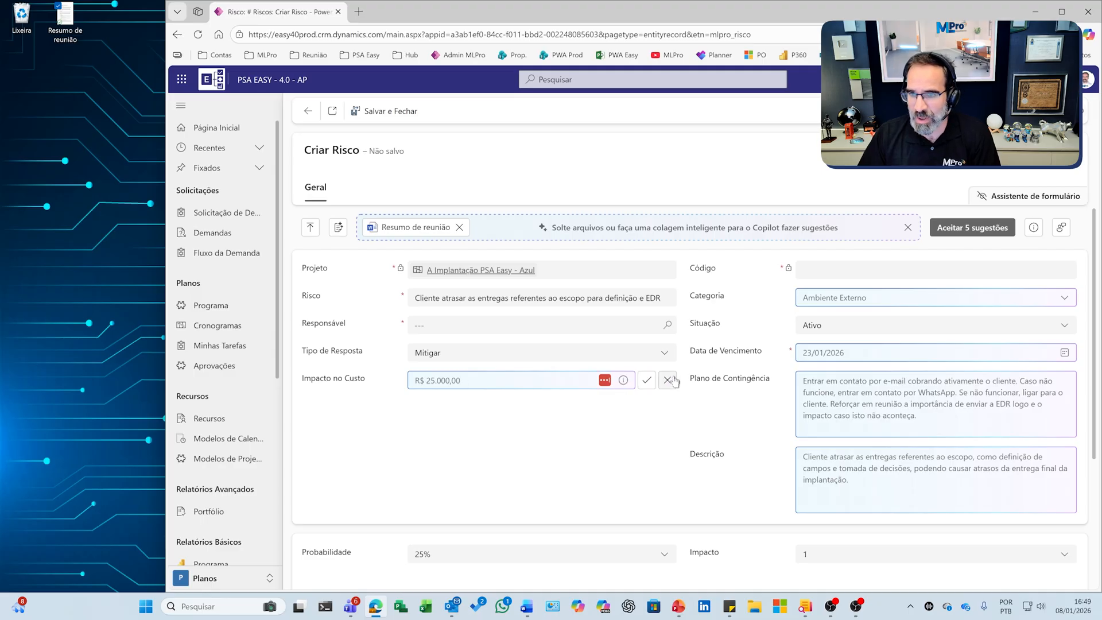
pyautogui.click(668, 380)
pyautogui.click(475, 379)
# - Accept the suggested category Ambiente Externo, due date 23/01/2026, contingency plan and description
pyautogui.click(1045, 298)
pyautogui.click(1046, 353)
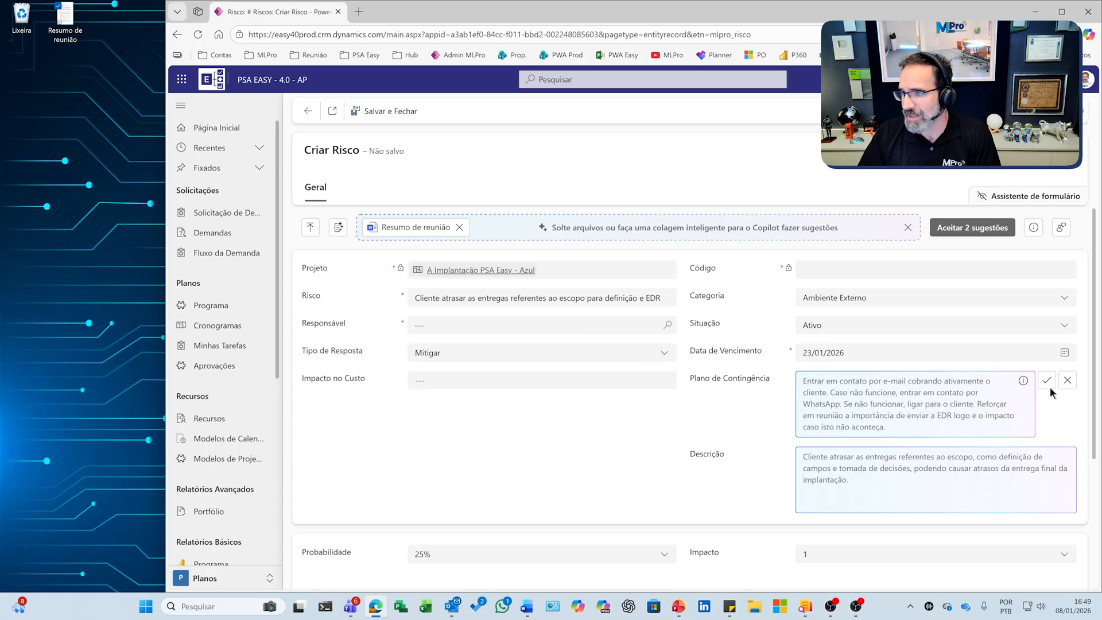
pyautogui.click(1047, 380)
pyautogui.click(1049, 463)
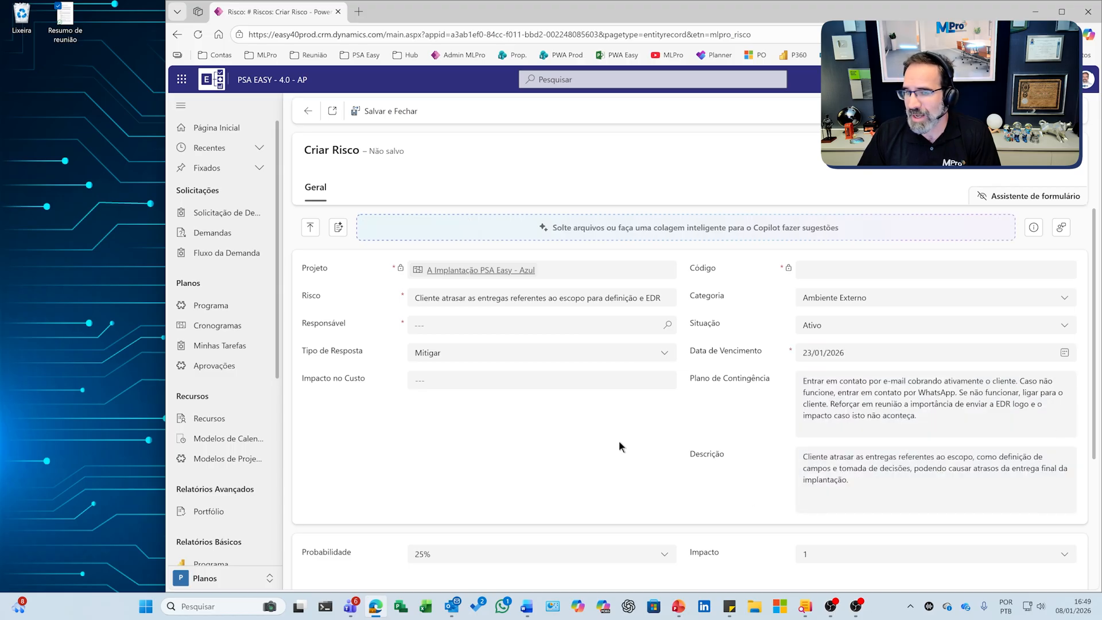
# - Set the risk's impact to 7 and its probability to 50%
pyautogui.scroll(-2, 683, 441)
pyautogui.moveTo(894, 331); pyautogui.dragTo(930, 348)
pyautogui.click(931, 348)
pyautogui.scroll(-1, 746, 424)
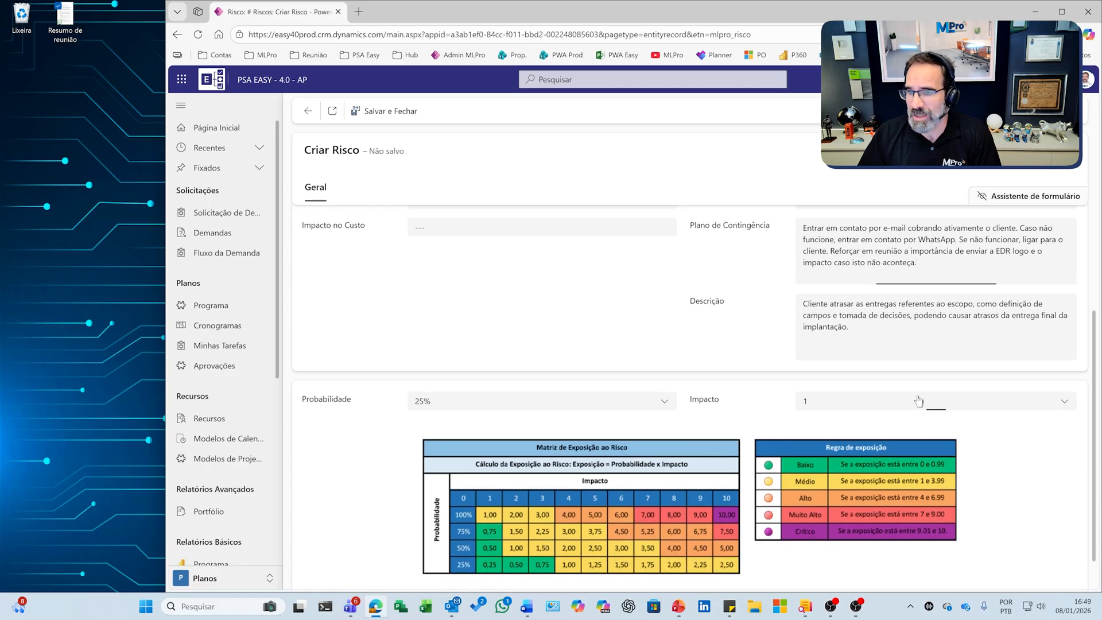
pyautogui.click(919, 401)
pyautogui.click(840, 323)
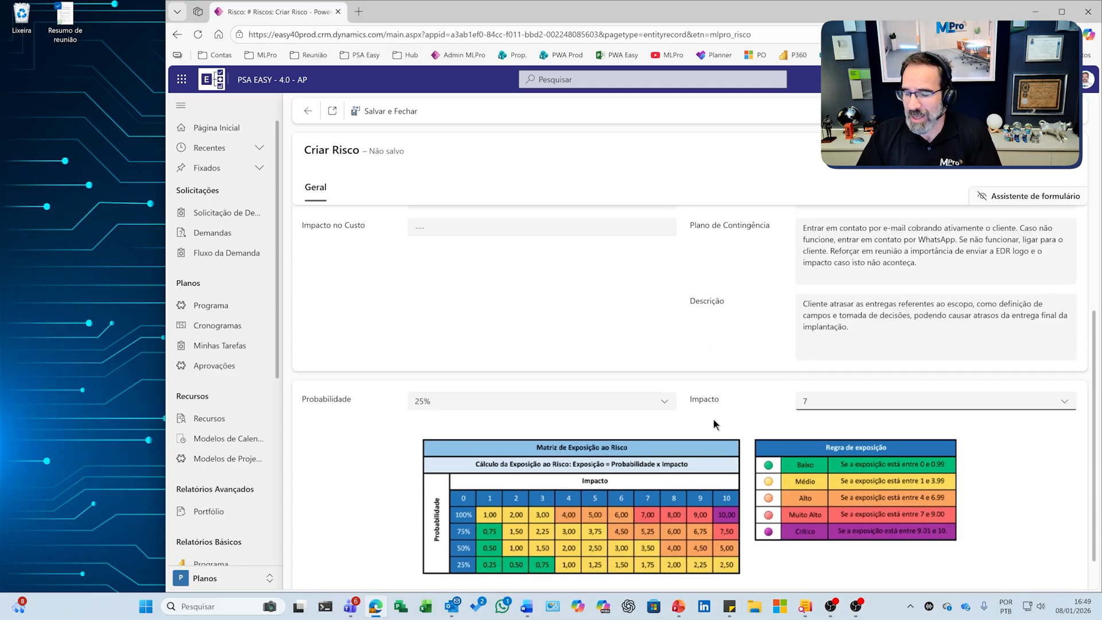
pyautogui.click(489, 409)
pyautogui.click(494, 460)
# - Assign the responsible person to the risk from the project's stakeholders
pyautogui.scroll(3, 417, 379)
pyautogui.click(446, 322)
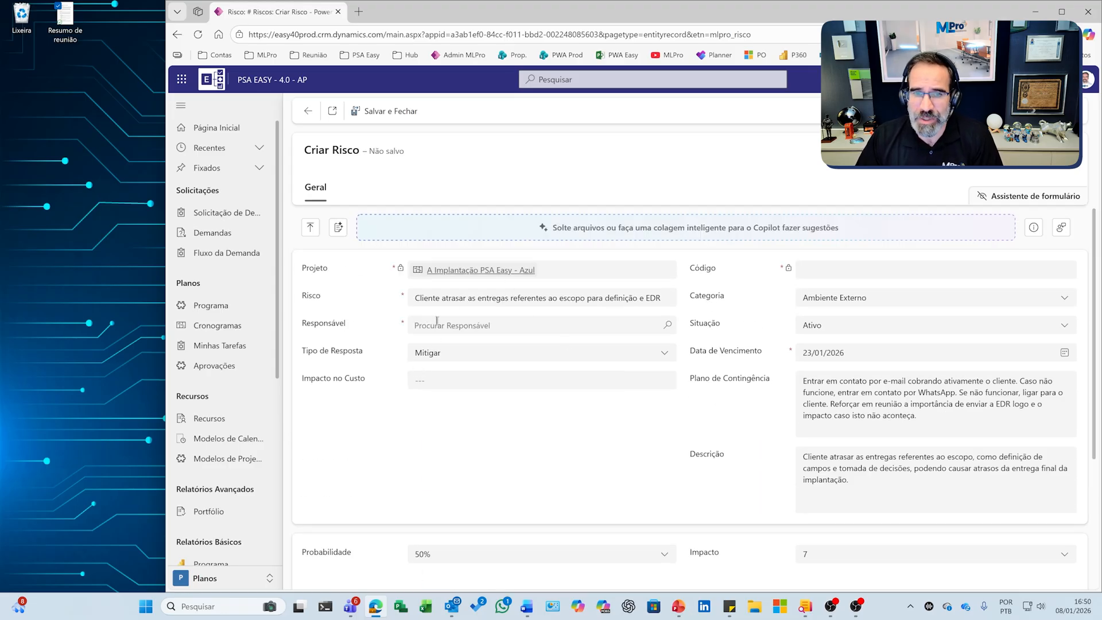
pyautogui.write('leasndr')
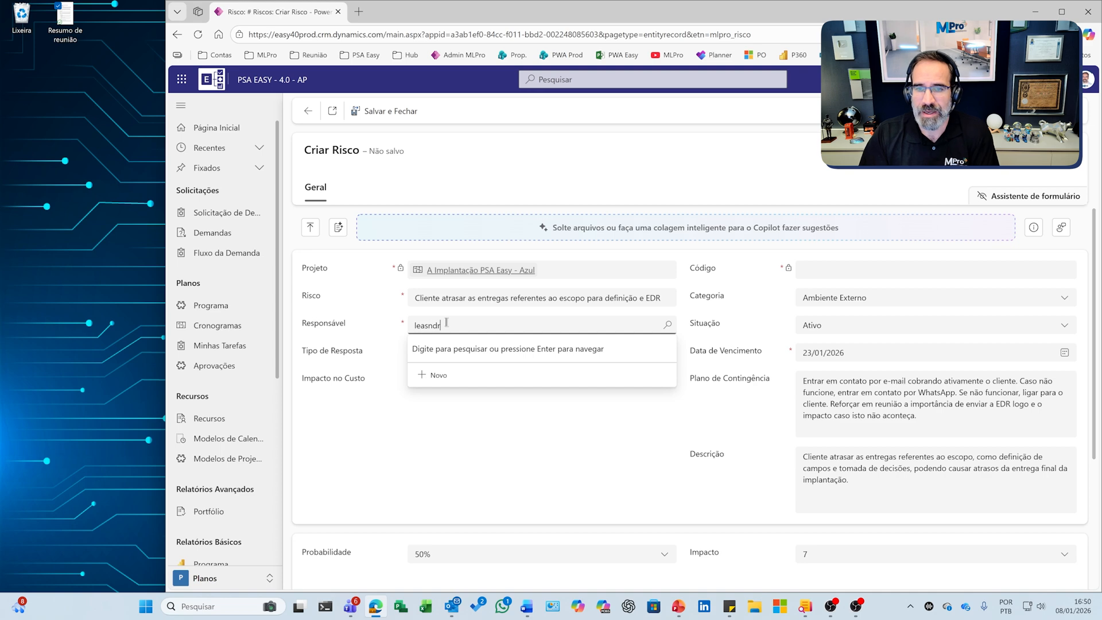
pyautogui.press('BackSpace')
pyautogui.press('BackSpace')
pyautogui.press('BackSpace')
pyautogui.press('BackSpace')
pyautogui.write('dro')
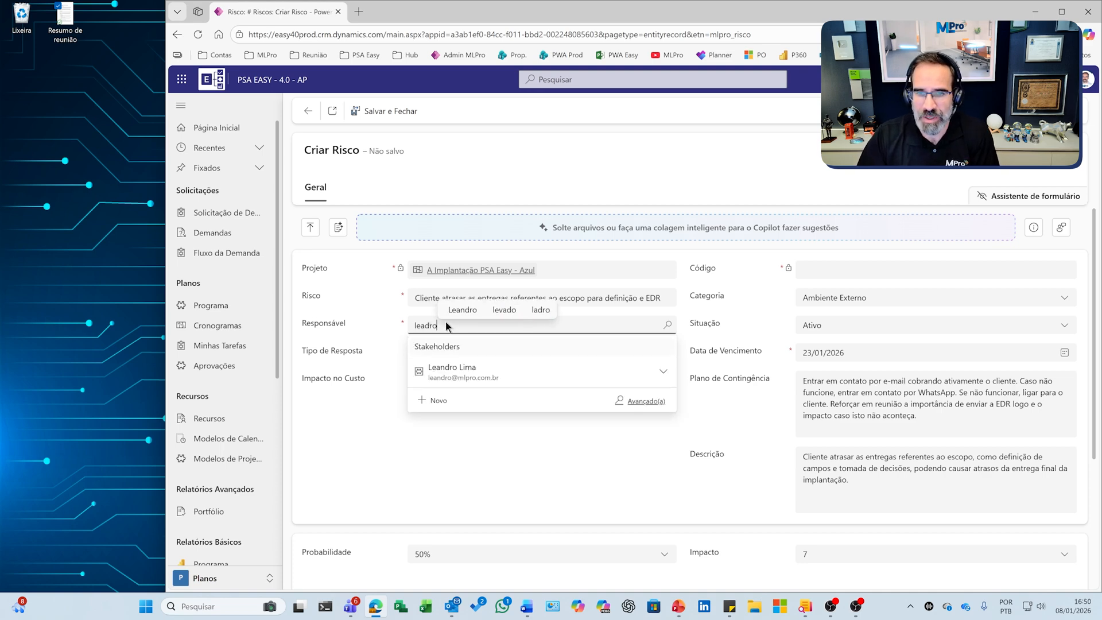
pyautogui.press('BackSpace')
pyautogui.press('BackSpace')
pyautogui.press('BackSpace')
pyautogui.click(469, 376)
pyautogui.click(666, 326)
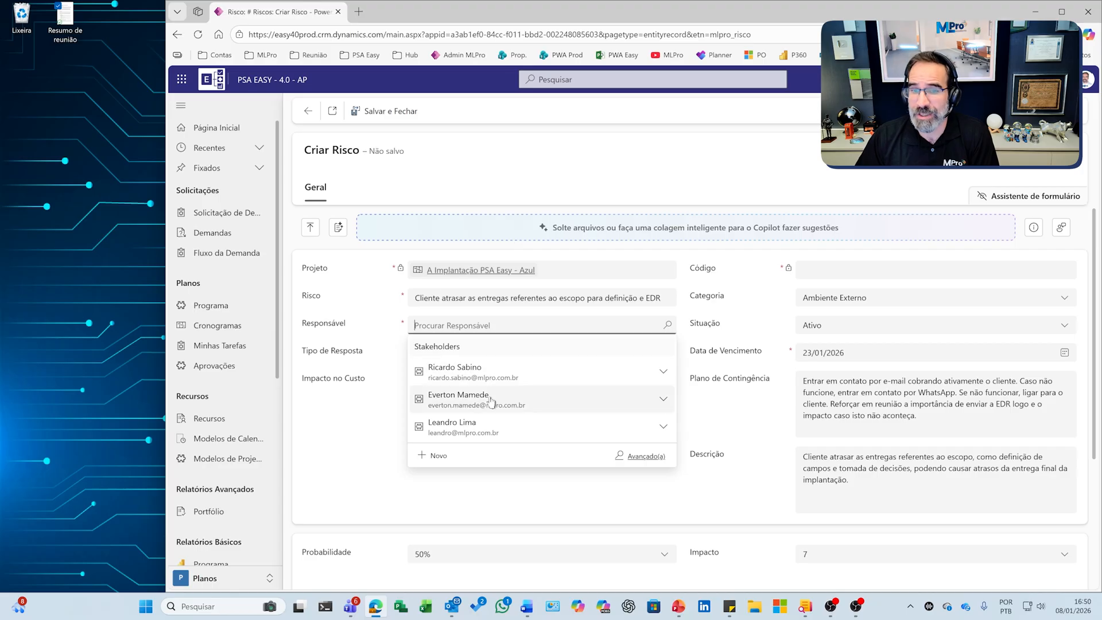
pyautogui.click(454, 428)
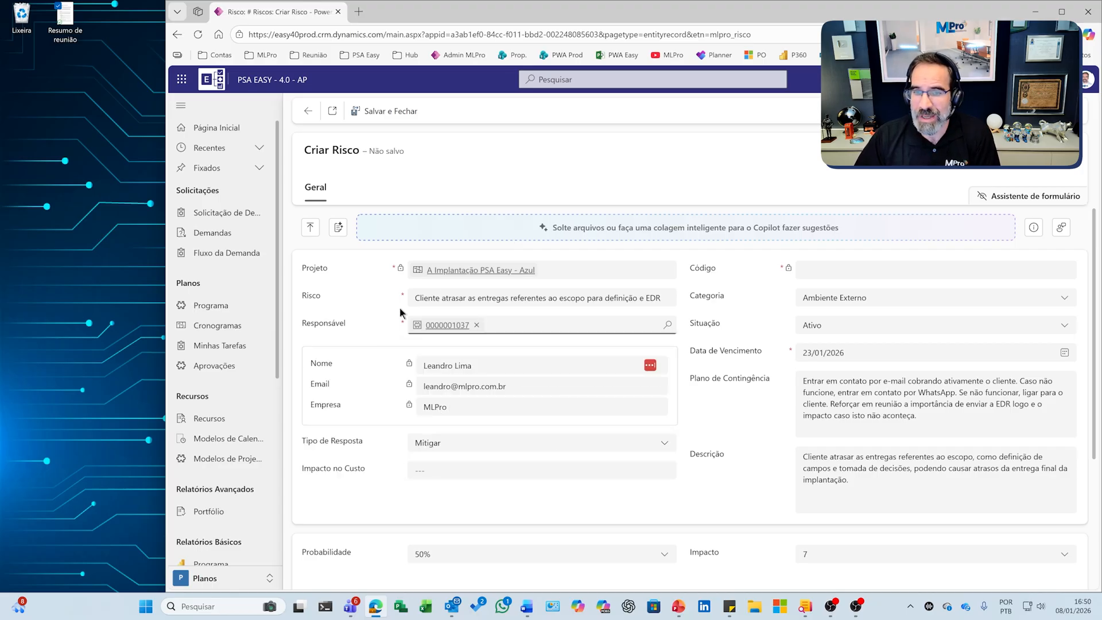
pyautogui.click(653, 325)
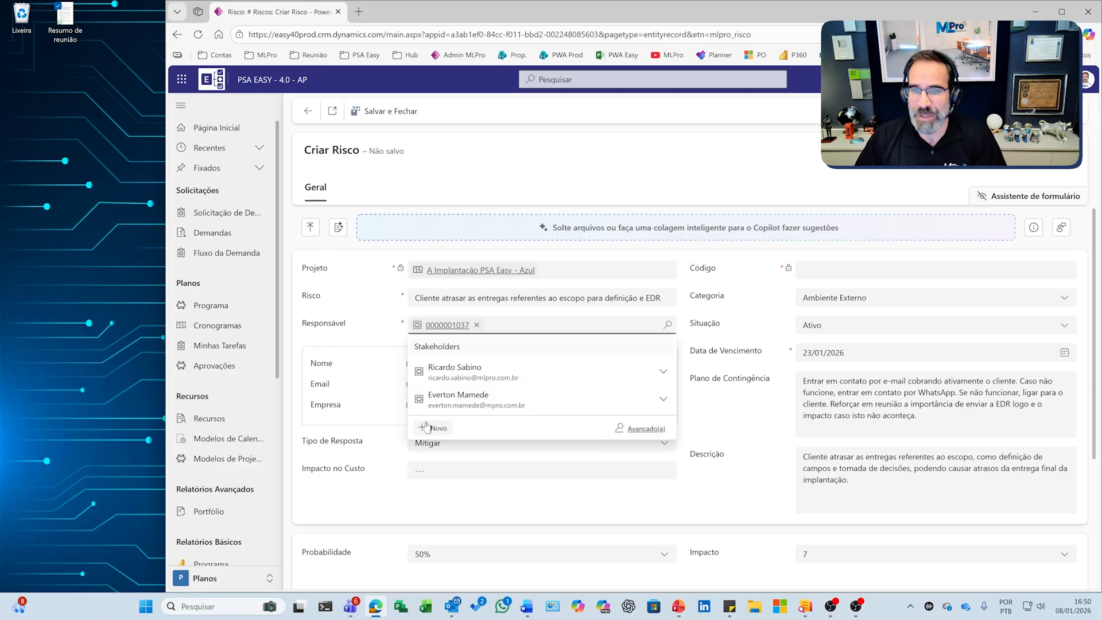
pyautogui.click(351, 414)
# - Check the completed risk form, then save and close it
pyautogui.scroll(-1, 898, 294)
pyautogui.scroll(1, 775, 424)
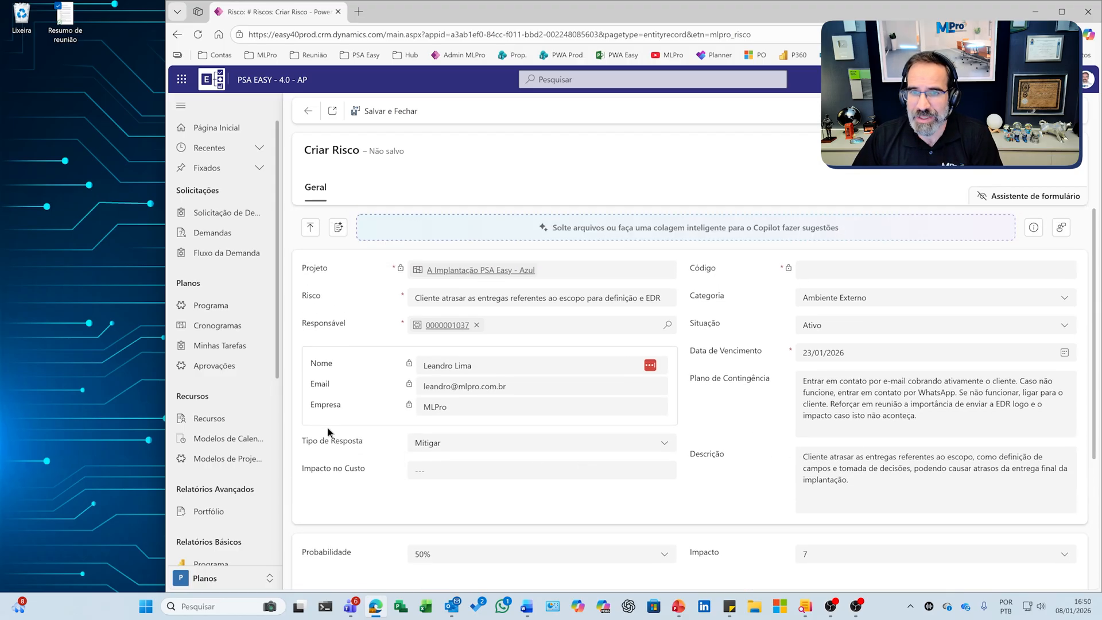
pyautogui.click(381, 111)
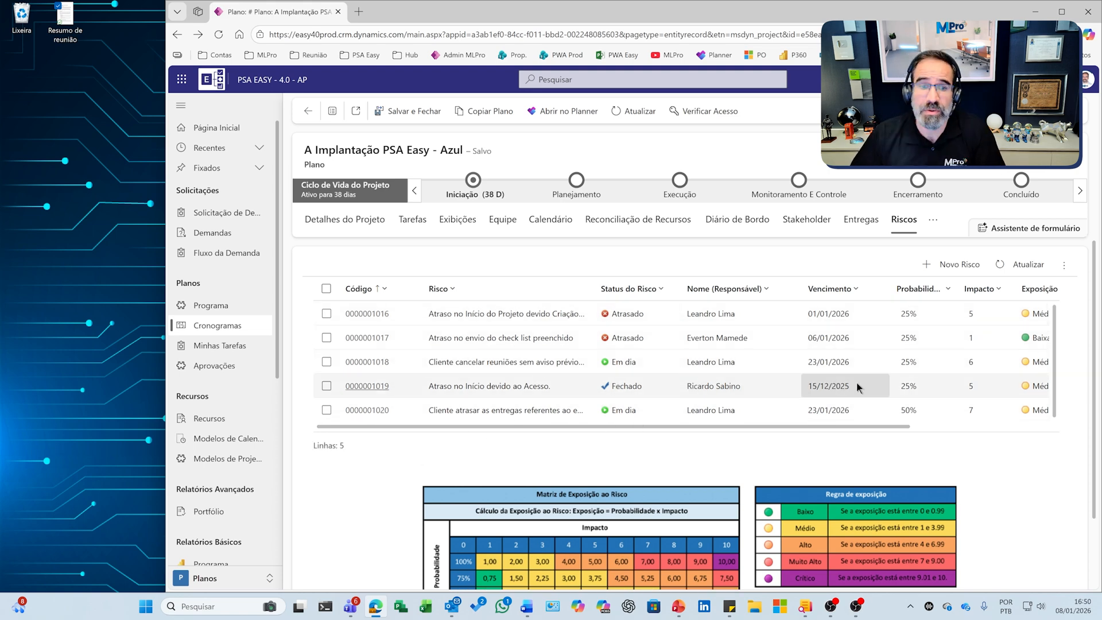
# - Compare the plan's risk list with the exposure matrix and the exposure rule table below it
pyautogui.scroll(-2, 305, 462)
pyautogui.scroll(-2, 247, 441)
pyautogui.scroll(-3, 247, 441)
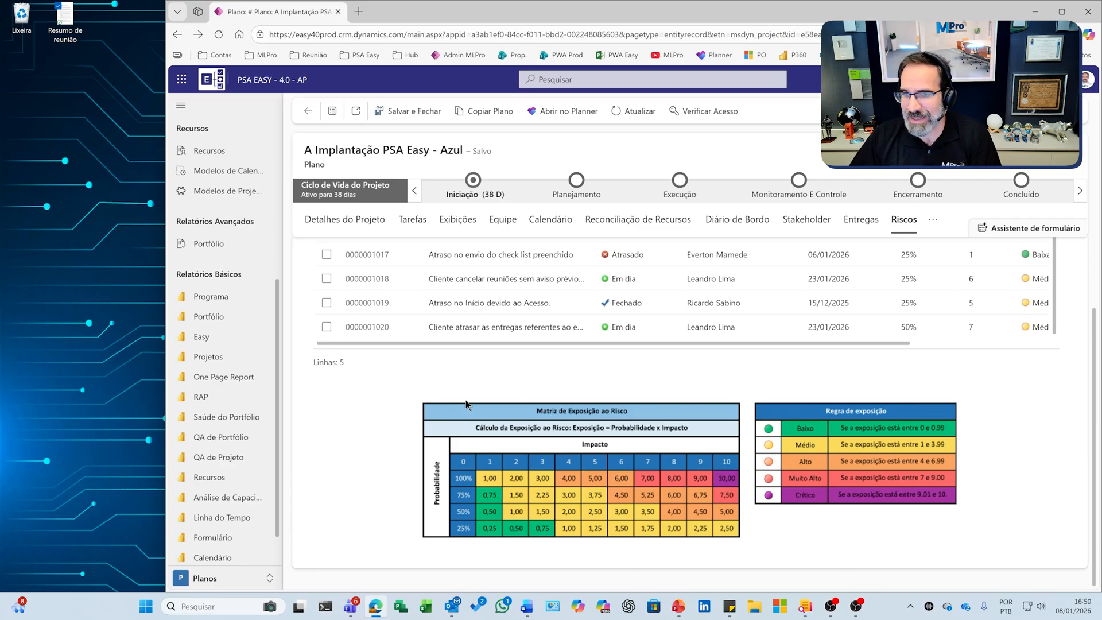
pyautogui.scroll(1, 696, 366)
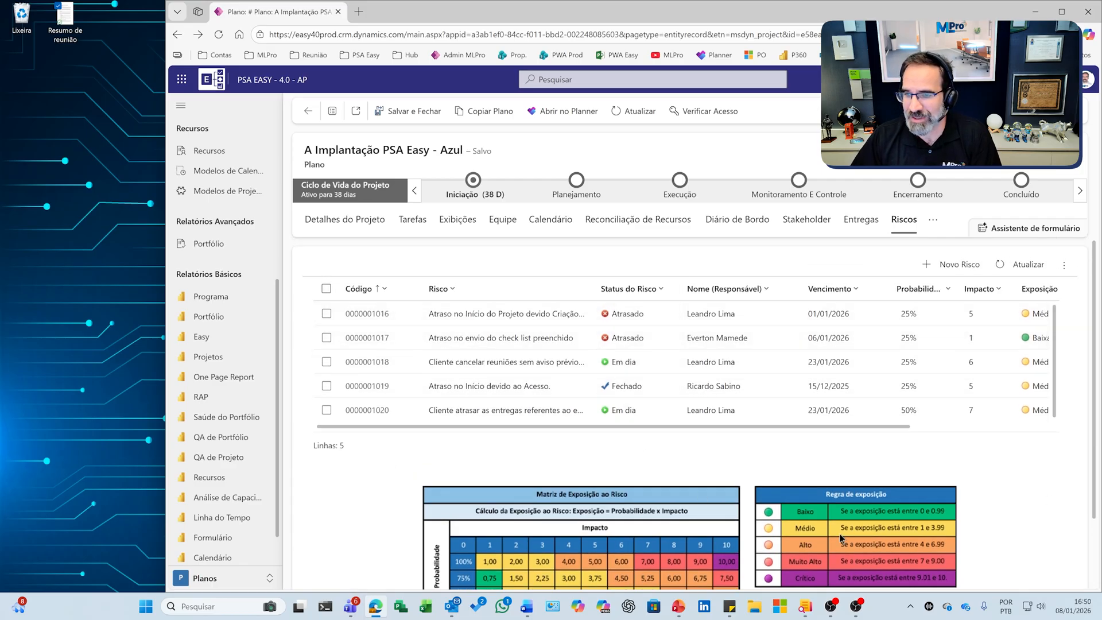
pyautogui.scroll(-1, 557, 504)
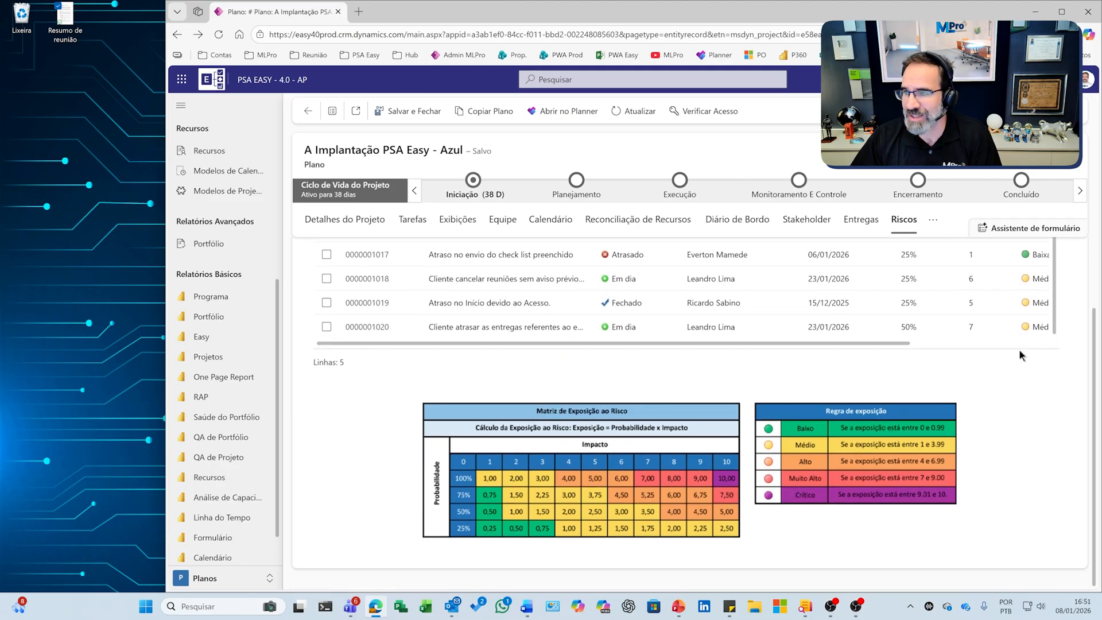
pyautogui.scroll(1, 938, 370)
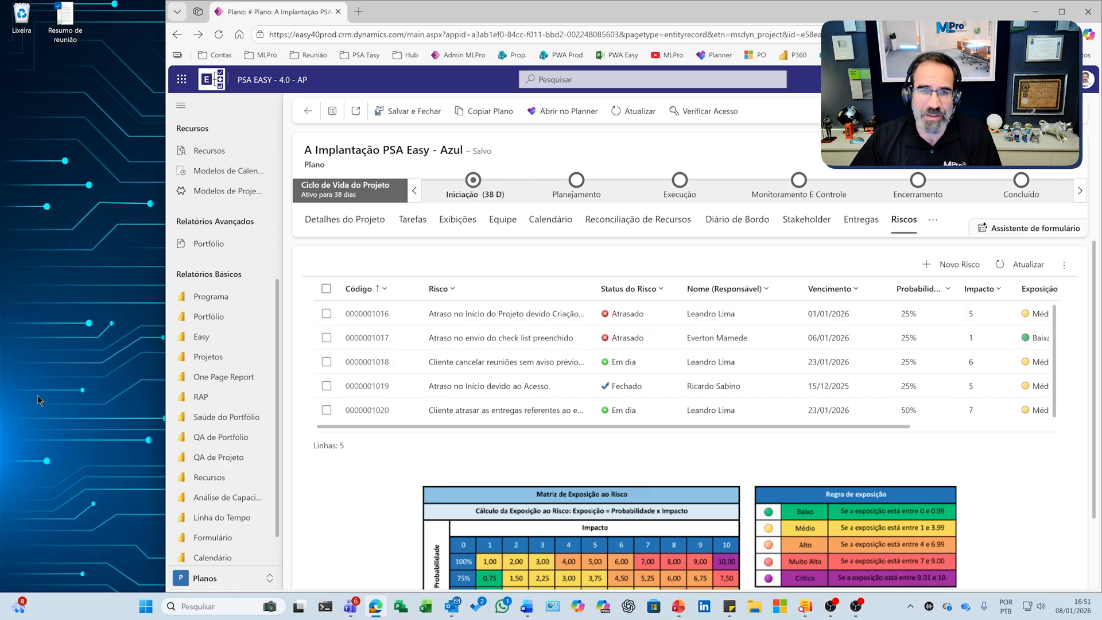
# - Open the Easy report from the basic reports to view the projects dashboard
pyautogui.scroll(-1, 232, 370)
pyautogui.click(209, 320)
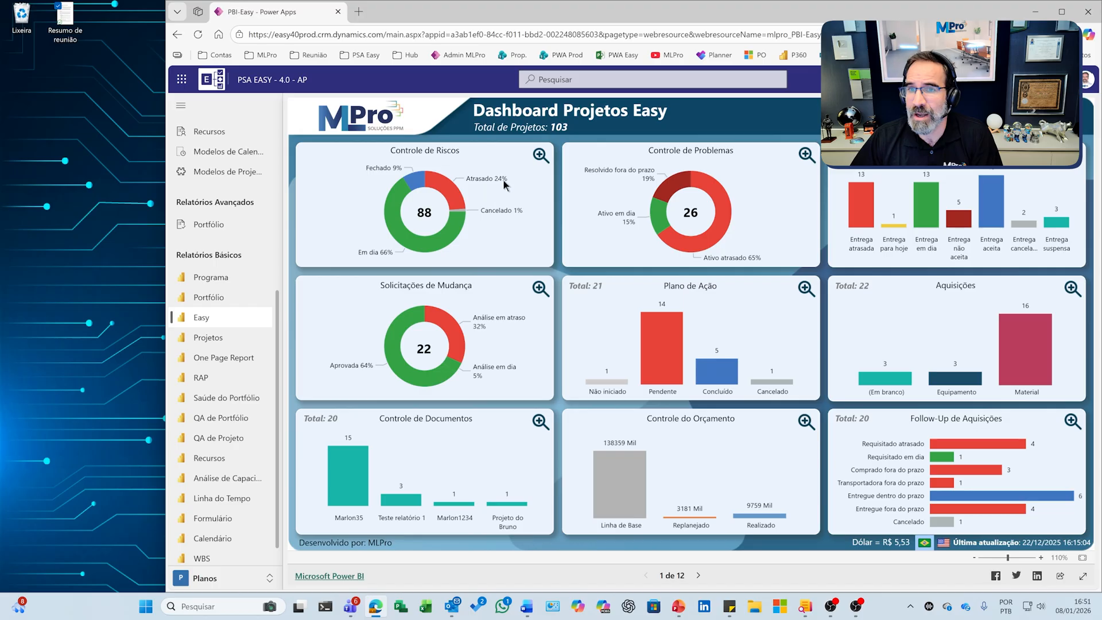
# - Open the detailed risk dashboard from the Controle de Riscos chart, browse its risk table, and select the Atrasado status segment
pyautogui.click(540, 155)
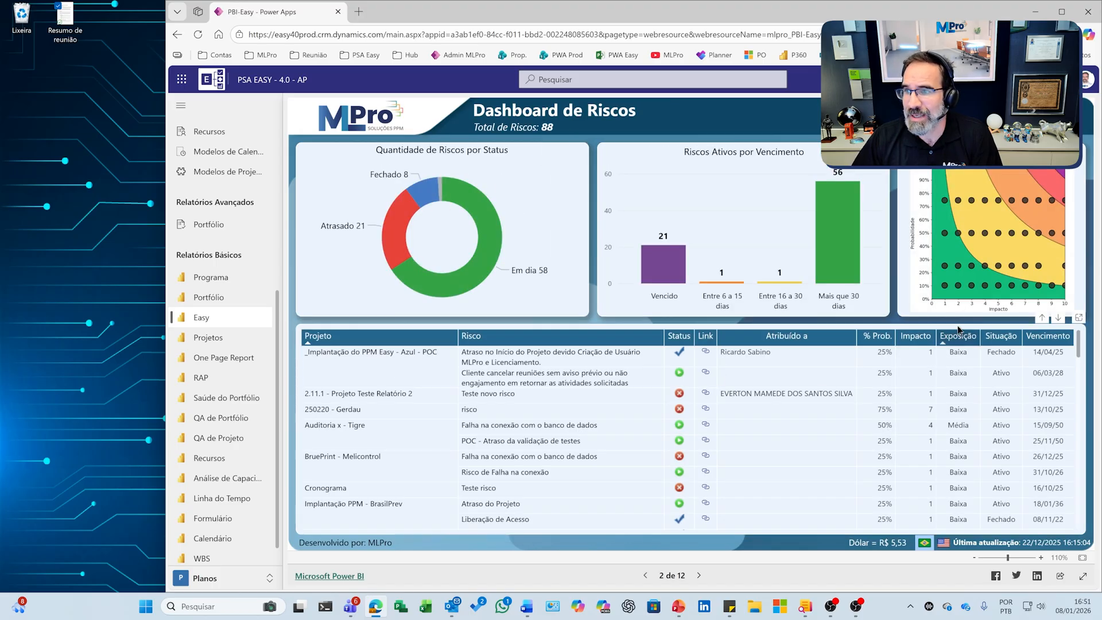
pyautogui.scroll(-1, 548, 421)
pyautogui.scroll(1, 548, 421)
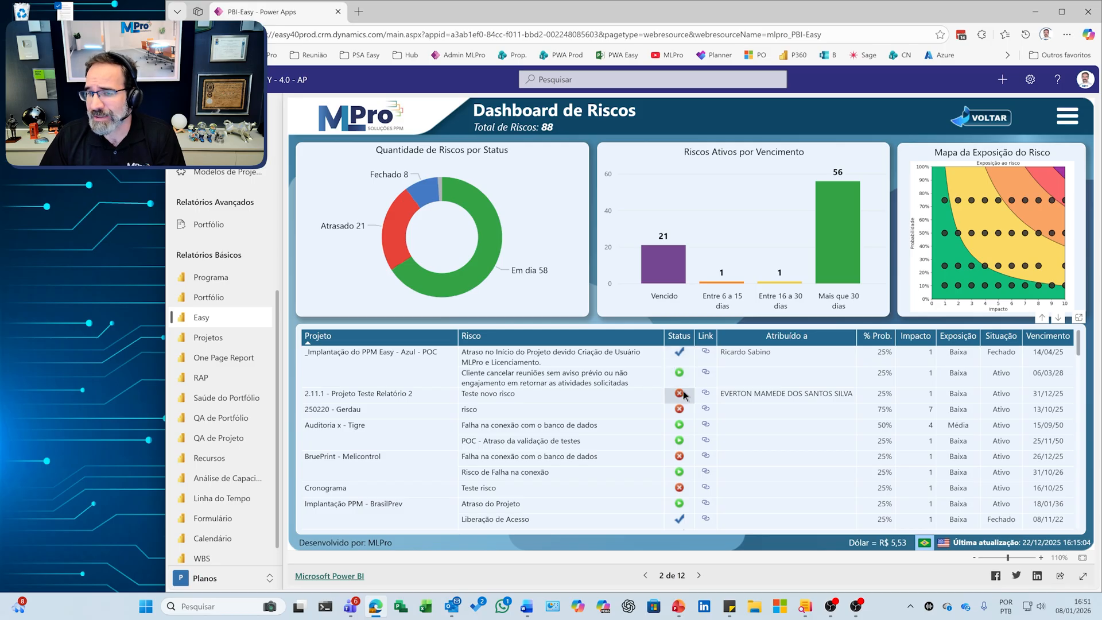
pyautogui.click(398, 220)
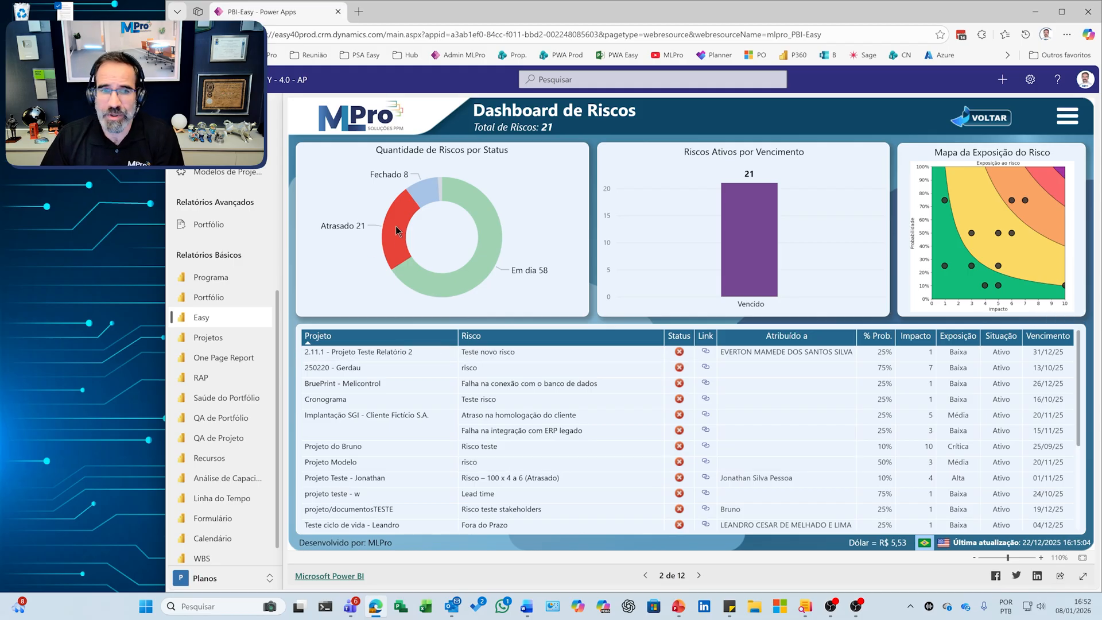
# - Open the One Page Report and show the status of the project _Implantação do PPM Easy - Azul - POC (V2)
pyautogui.click(221, 361)
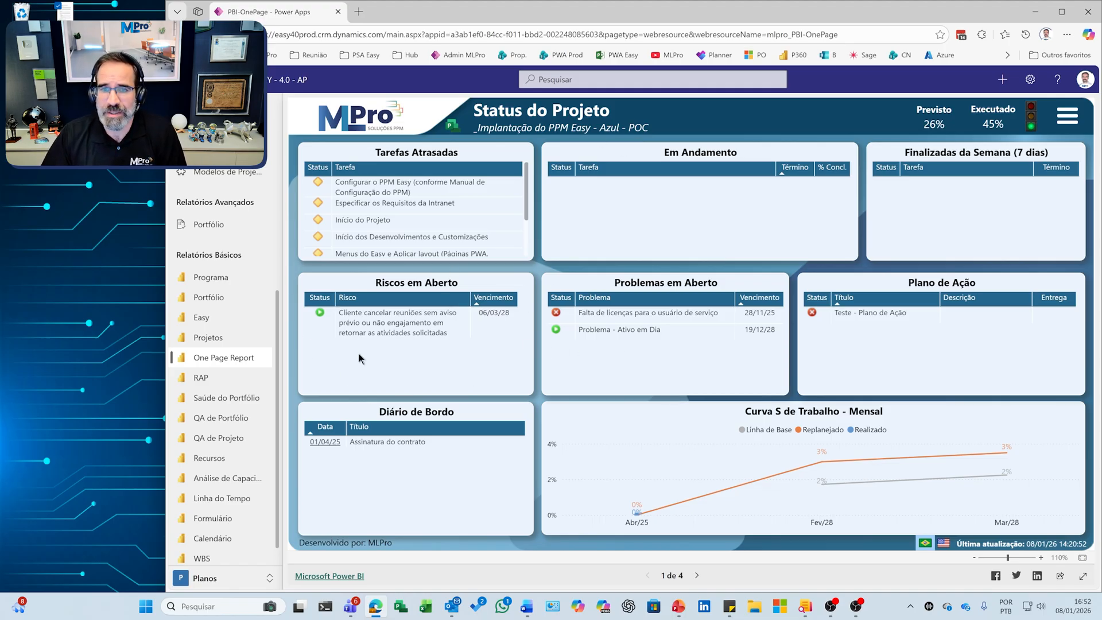
pyautogui.click(1069, 116)
pyautogui.click(1002, 189)
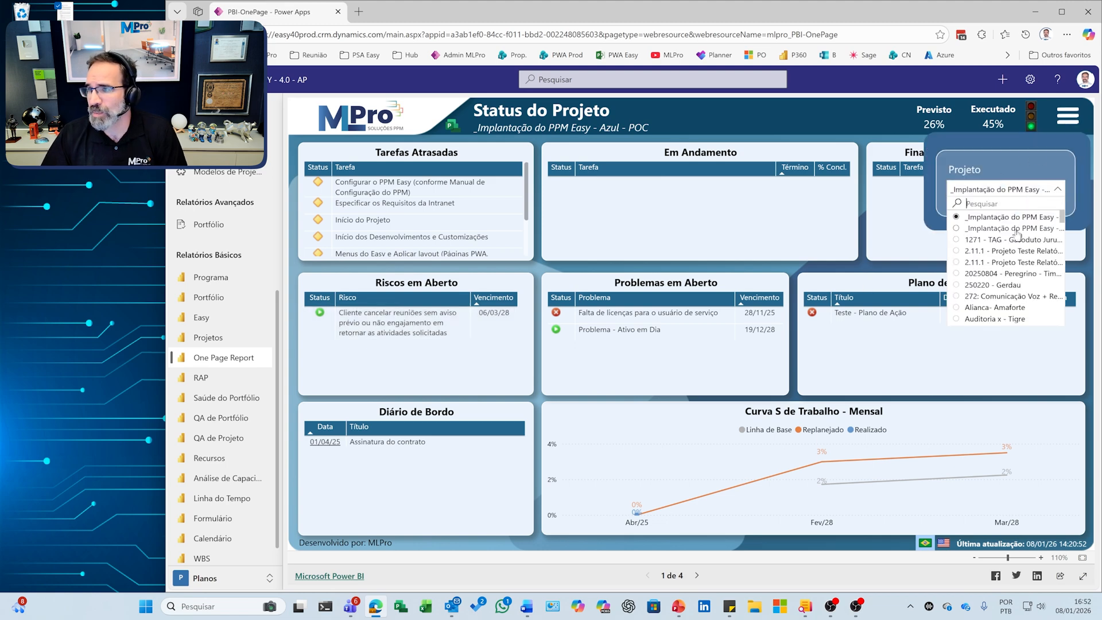
pyautogui.click(996, 229)
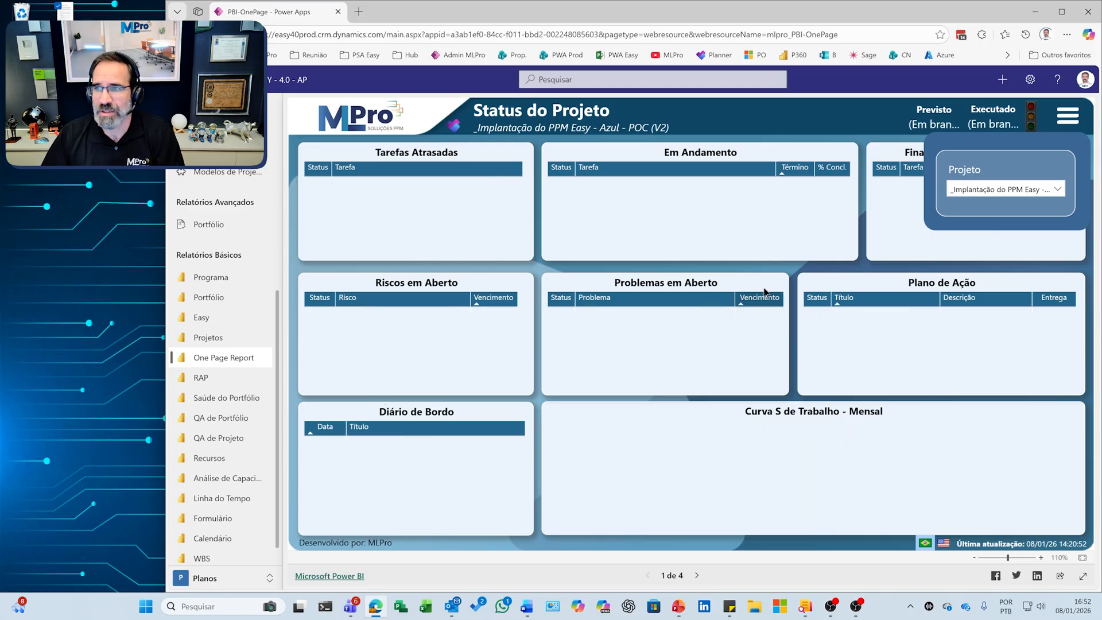
# - Browse the report's project filter, choose _Implantação do PPM Easy - Azul - POC, and close the filter pane
pyautogui.click(1012, 194)
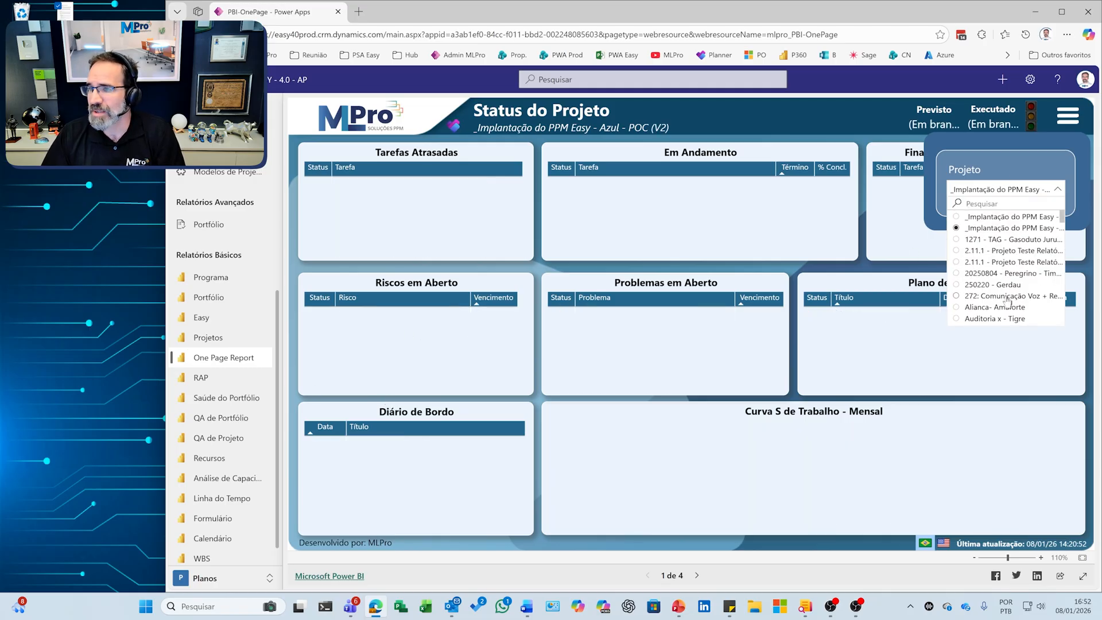
pyautogui.scroll(-2, 1008, 300)
pyautogui.scroll(-4, 999, 290)
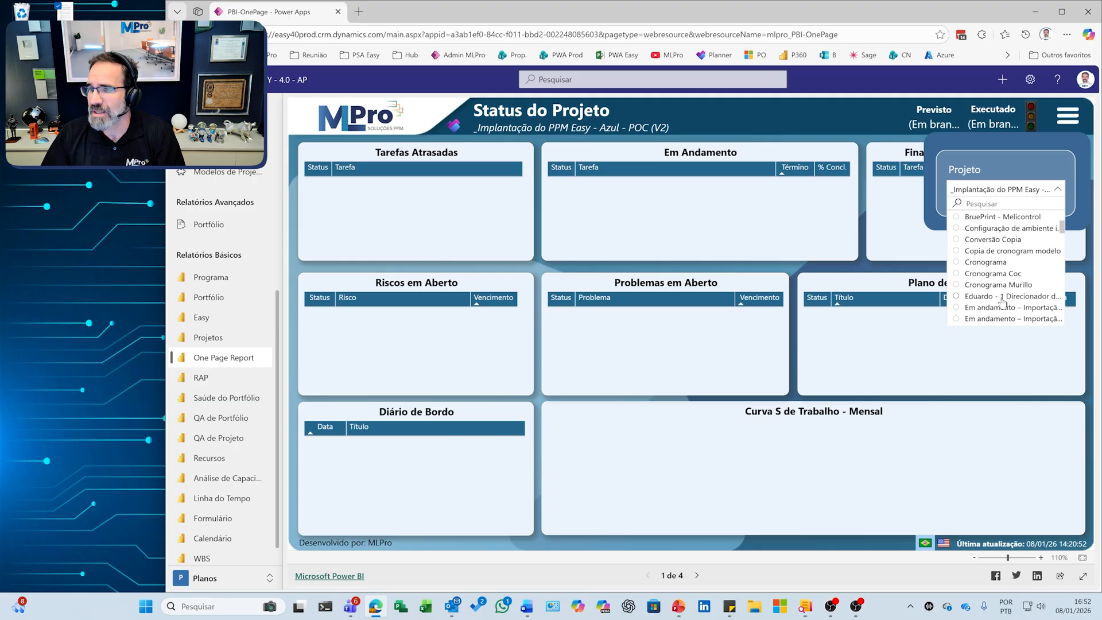
pyautogui.scroll(5, 998, 284)
pyautogui.scroll(2, 996, 275)
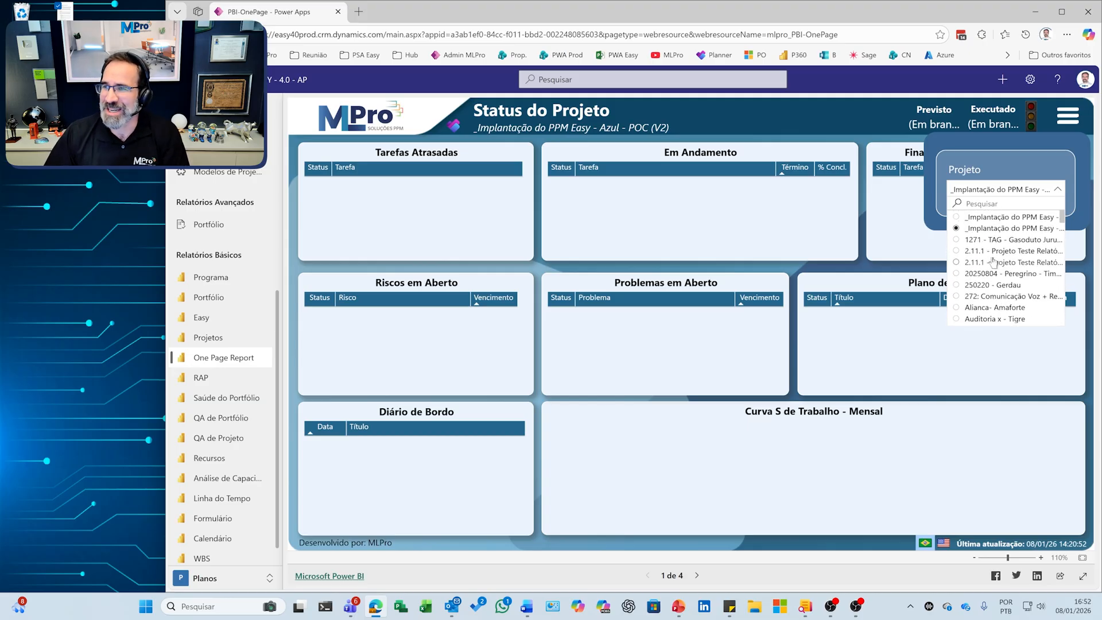
pyautogui.click(991, 218)
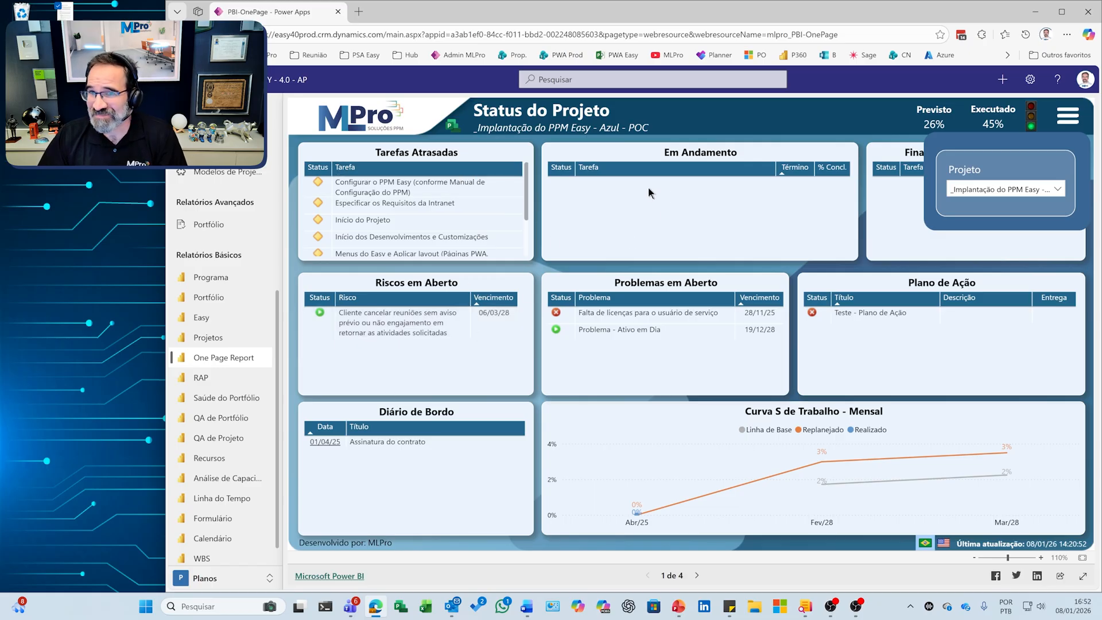
pyautogui.click(1062, 116)
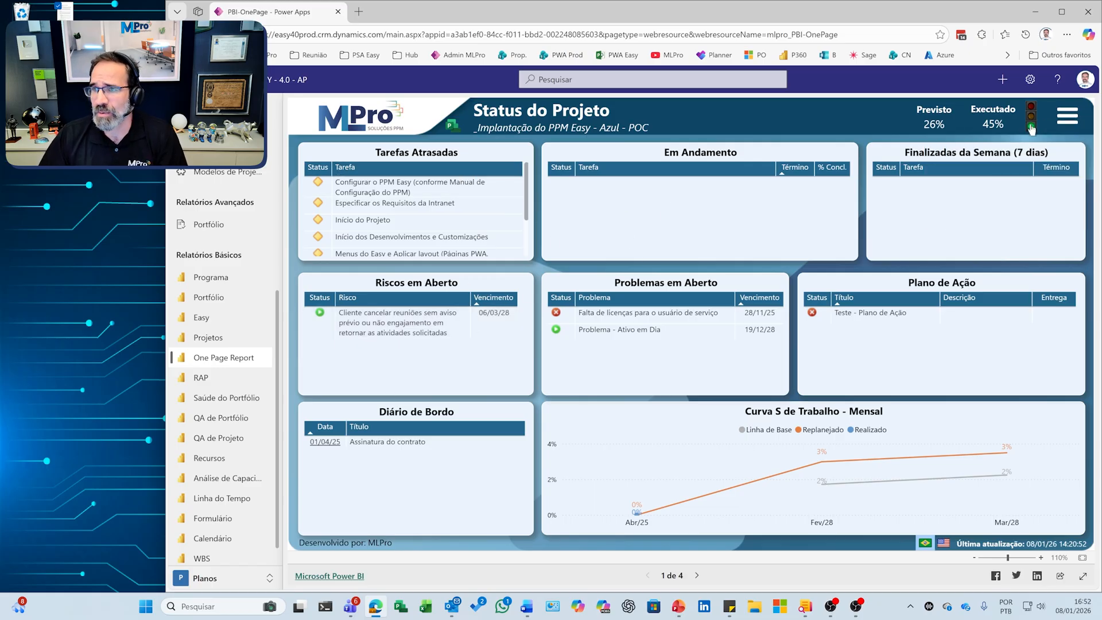